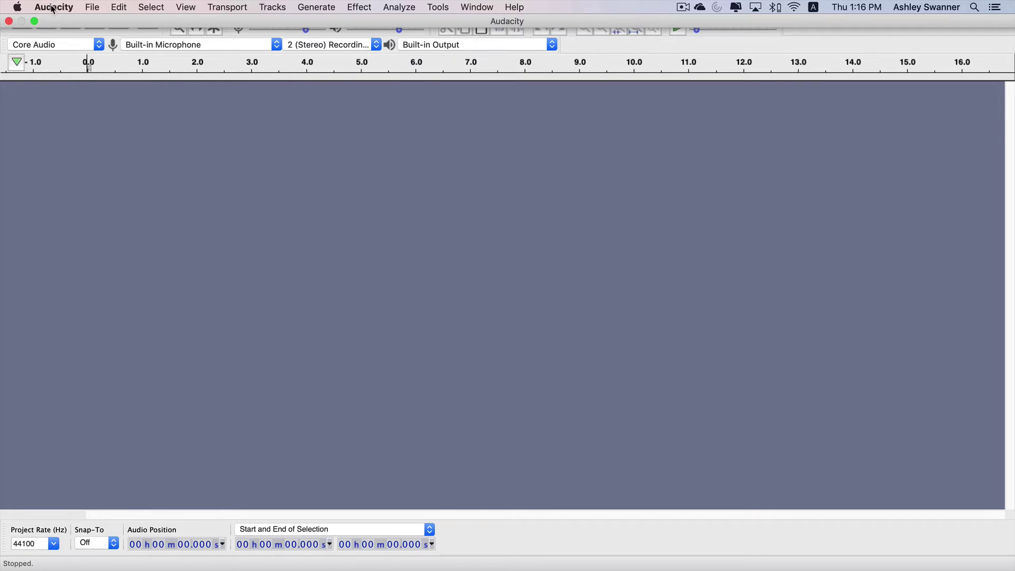
Step: Check that Import / Export preferences mix exports to stereo with no metadata editor, then save them
{"action": "left_click", "coordinate": [54, 7]}
{"action": "left_click", "coordinate": [62, 43]}
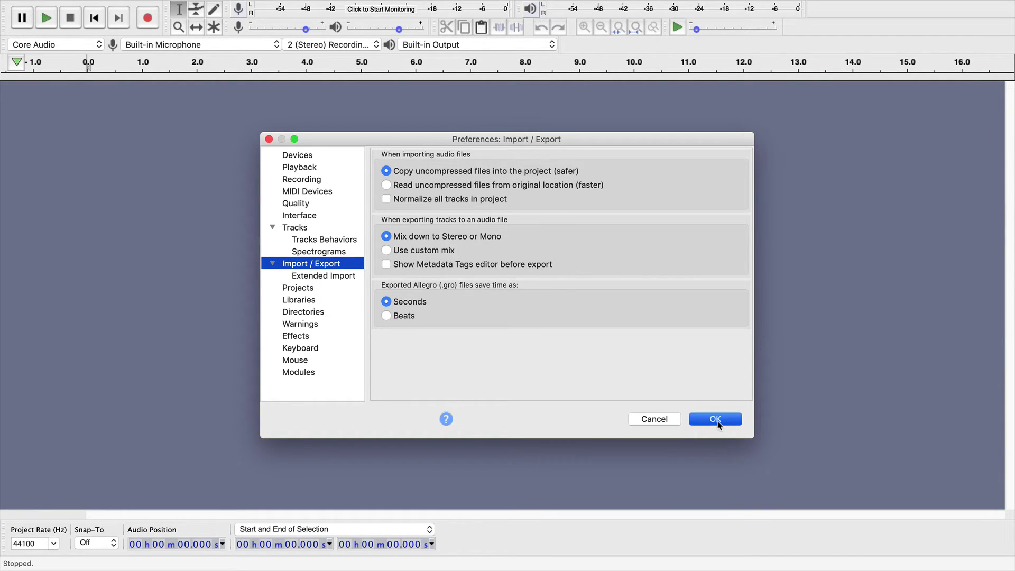
{"action": "left_click", "coordinate": [715, 419]}
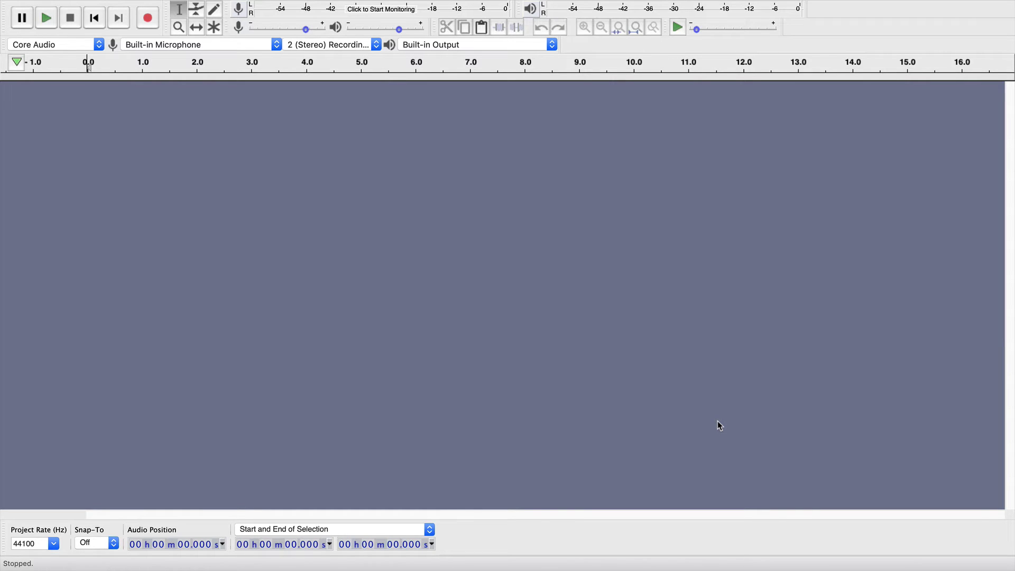
Step: Import T4_T3.mp3 from Sound Files as a stereo track and select all of it
{"action": "mouse_move", "coordinate": [64, 3]}
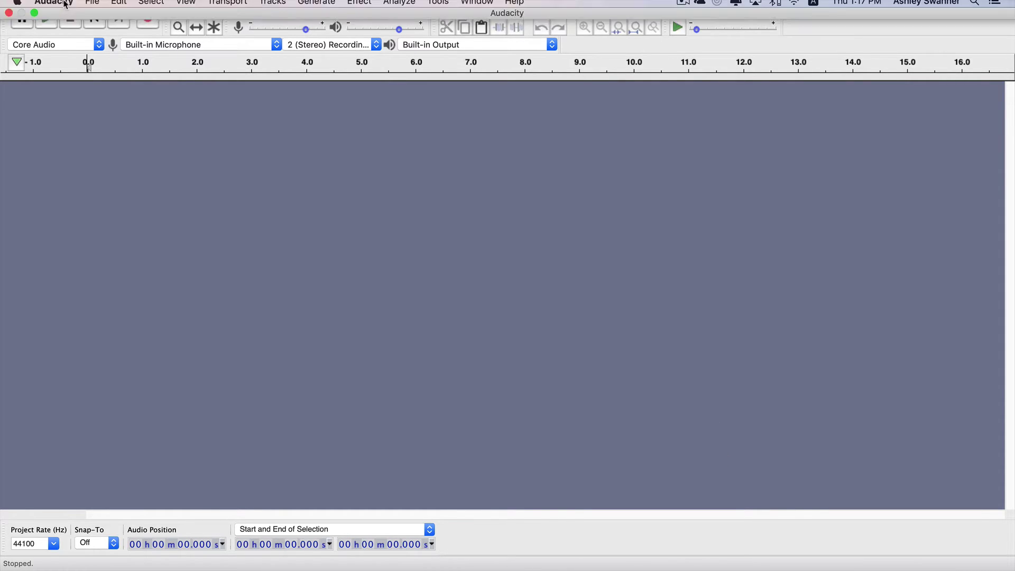
{"action": "left_click", "coordinate": [95, 7]}
{"action": "left_click", "coordinate": [108, 35]}
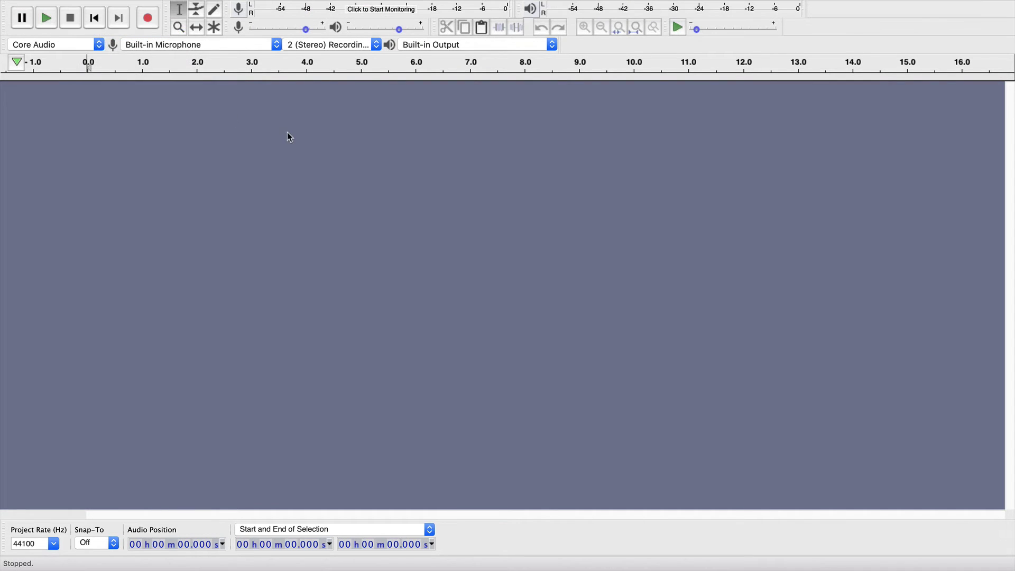
{"action": "scroll", "coordinate": [653, 227], "scroll_direction": "down", "scroll_amount": 5}
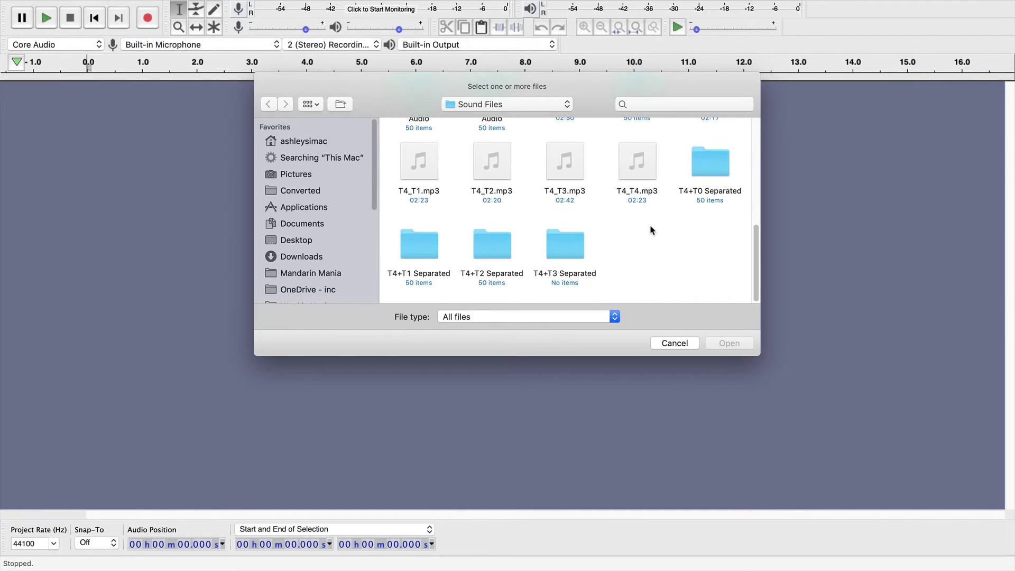
{"action": "left_click", "coordinate": [566, 165]}
{"action": "left_click", "coordinate": [727, 347]}
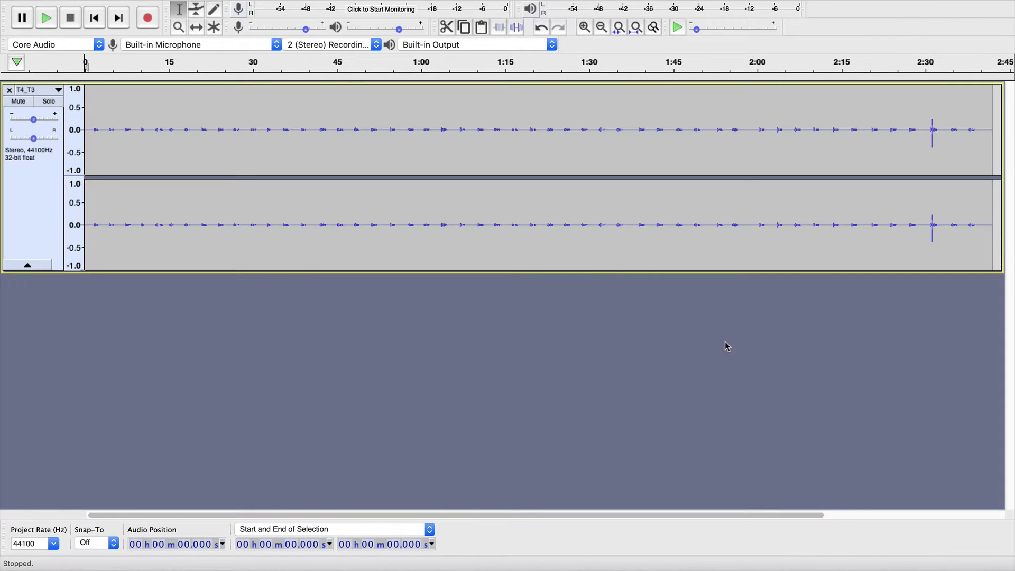
{"action": "left_click", "coordinate": [541, 248]}
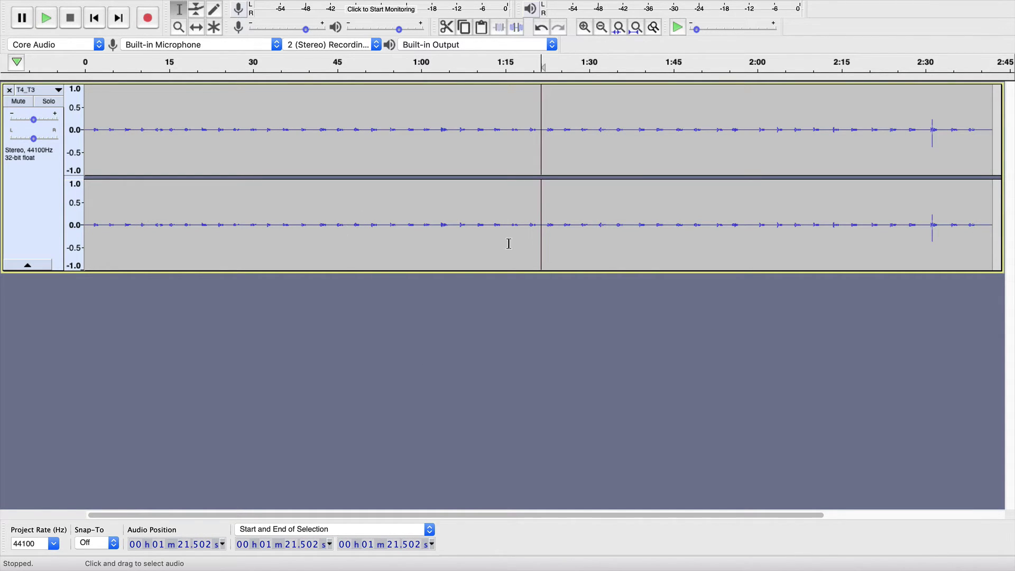
{"action": "key", "text": "super+a"}
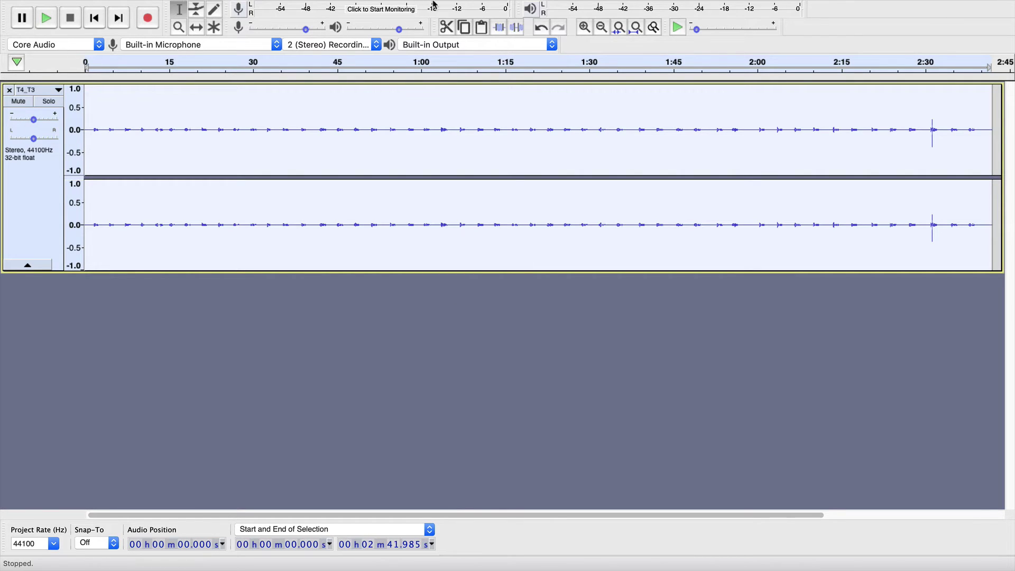
Step: Open Sound Finder set to 26 dB silence, 0.5 s minimum gap, 0.1 s padding, no end label
{"action": "left_click", "coordinate": [403, 7]}
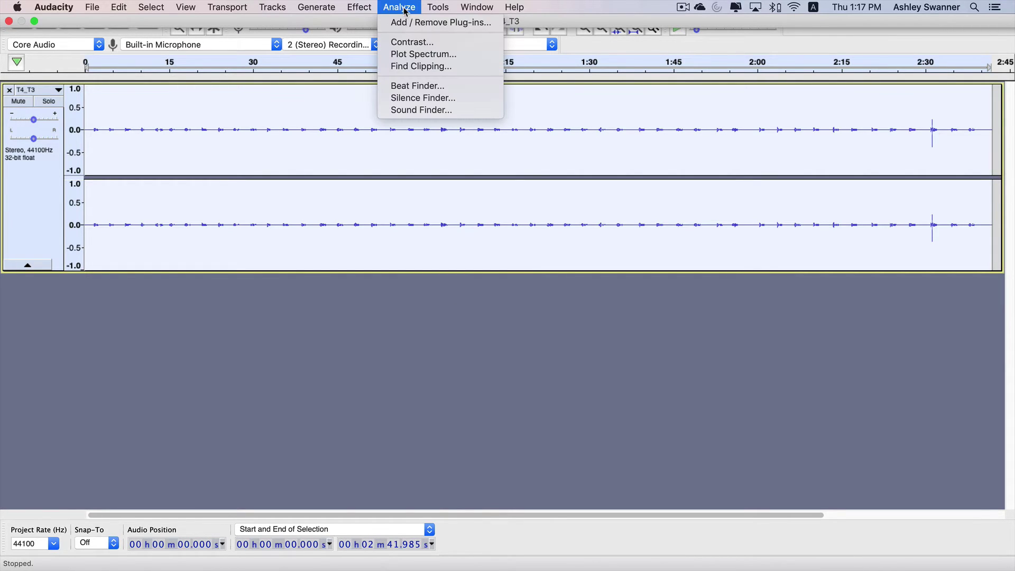
{"action": "left_click", "coordinate": [421, 110]}
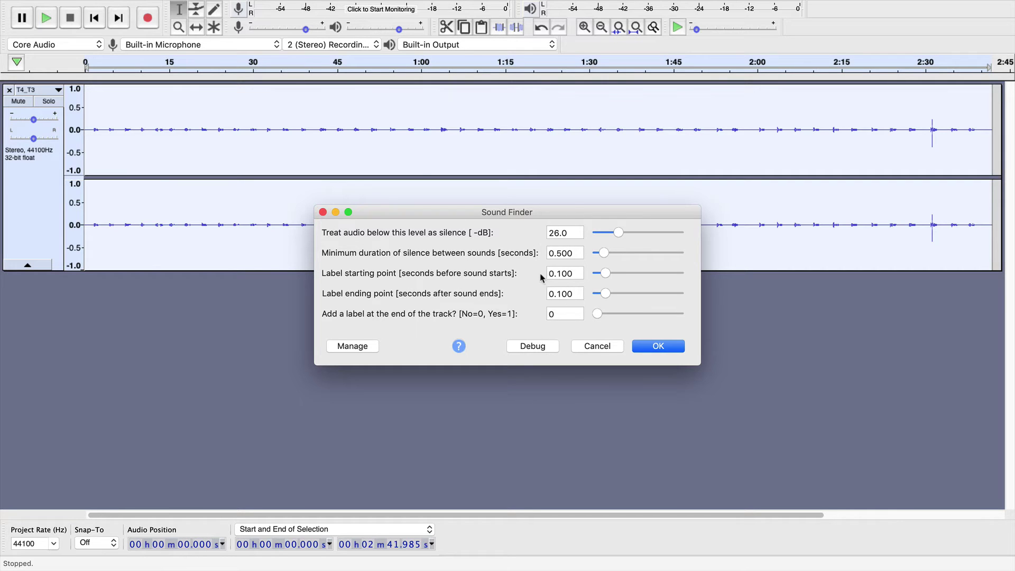
Step: Run Sound Finder to add 47 numbered labels on a new Label Track
{"action": "left_click", "coordinate": [665, 348]}
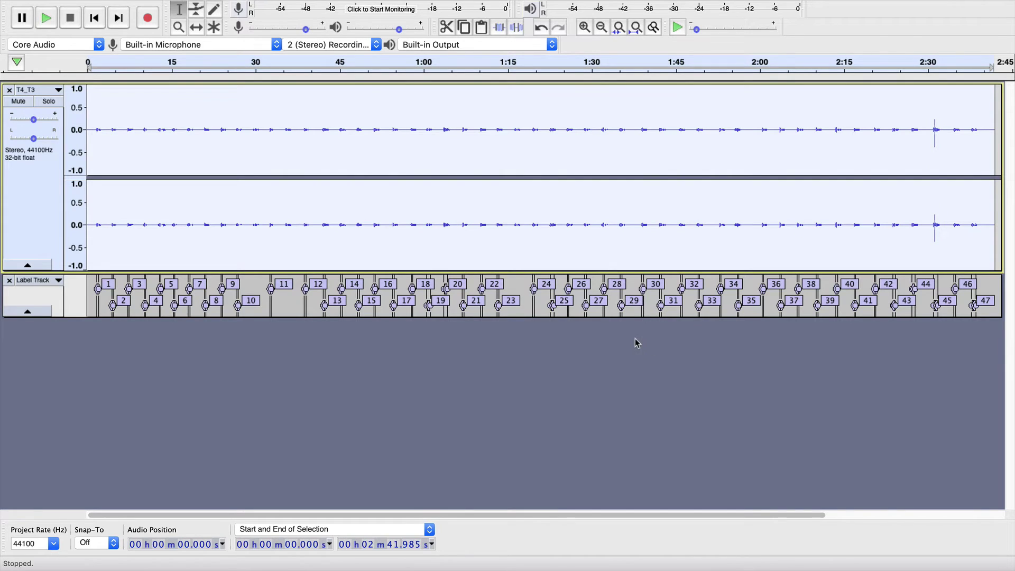
{"action": "scroll", "coordinate": [425, 298], "scroll_direction": "right", "scroll_amount": 1}
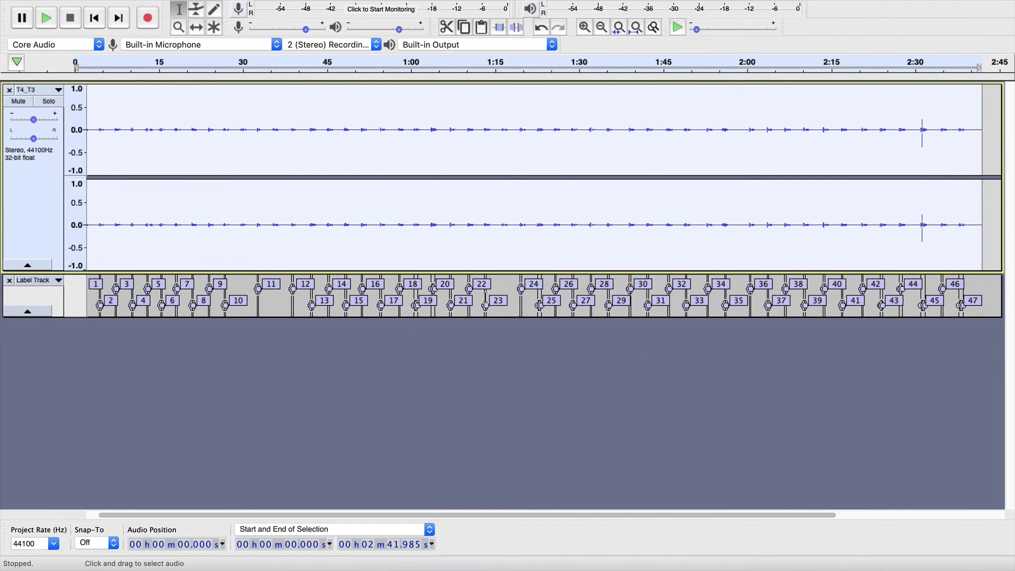
{"action": "scroll", "coordinate": [425, 297], "scroll_direction": "right", "scroll_amount": 5}
{"action": "scroll", "coordinate": [595, 305], "scroll_direction": "left", "scroll_amount": 5}
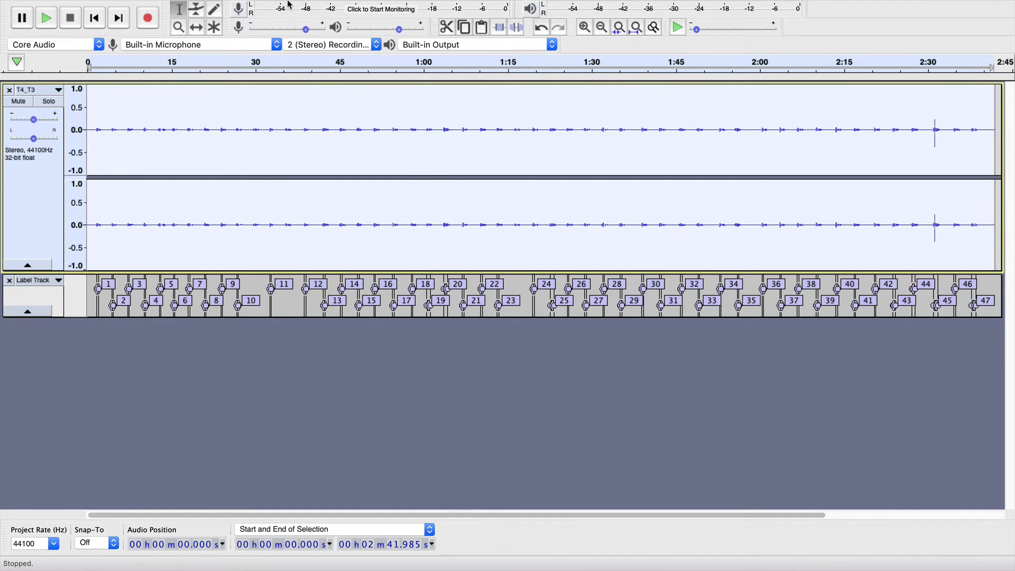
Step: Zoom in and jump to the track start to show the first 20 seconds
{"action": "mouse_move", "coordinate": [289, 4]}
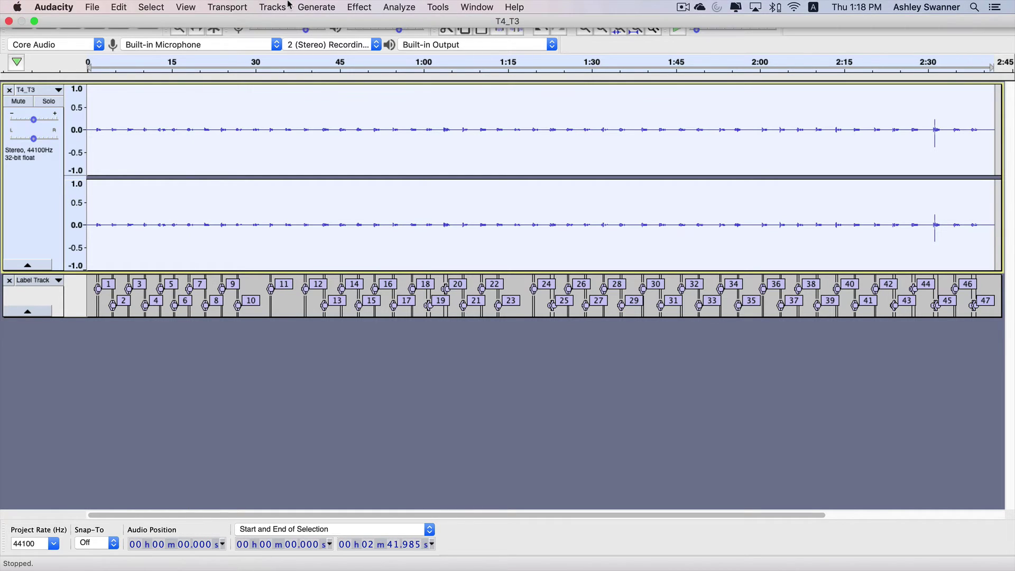
{"action": "left_click", "coordinate": [190, 7]}
{"action": "mouse_move", "coordinate": [200, 56]}
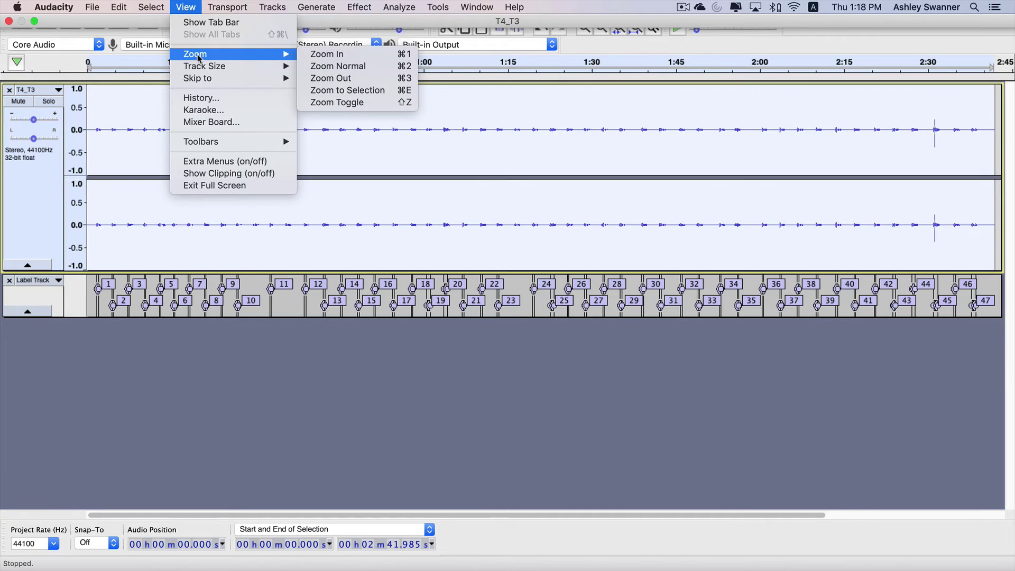
{"action": "left_click", "coordinate": [406, 54]}
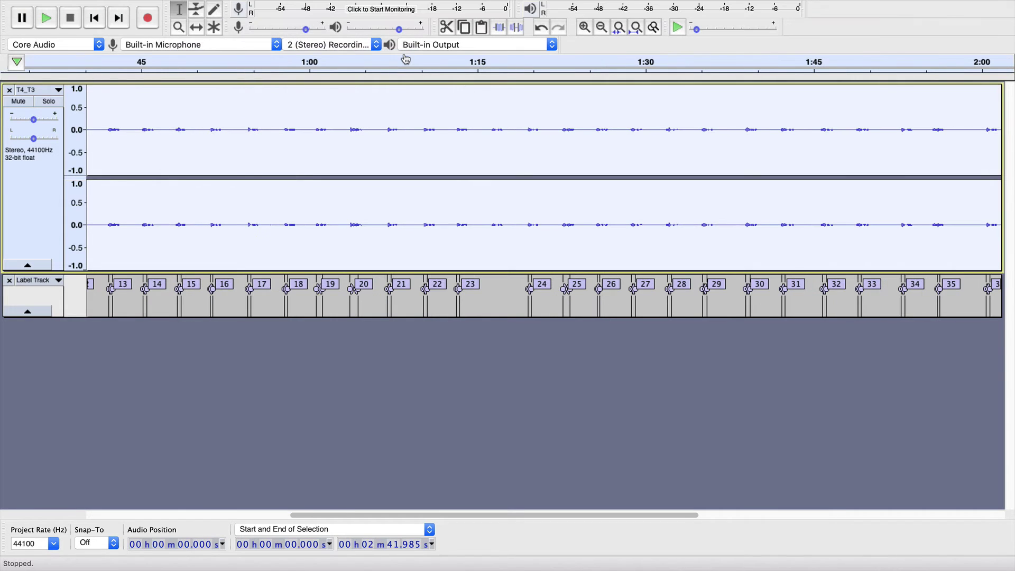
{"action": "key", "text": "super+1"}
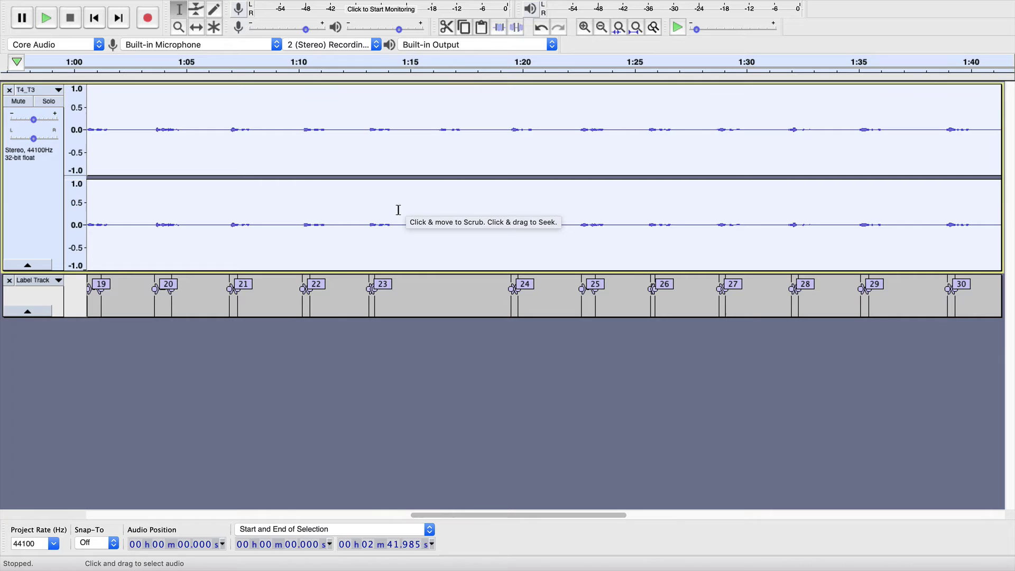
{"action": "scroll", "coordinate": [327, 291], "scroll_direction": "left", "scroll_amount": 1}
{"action": "key", "text": "Home"}
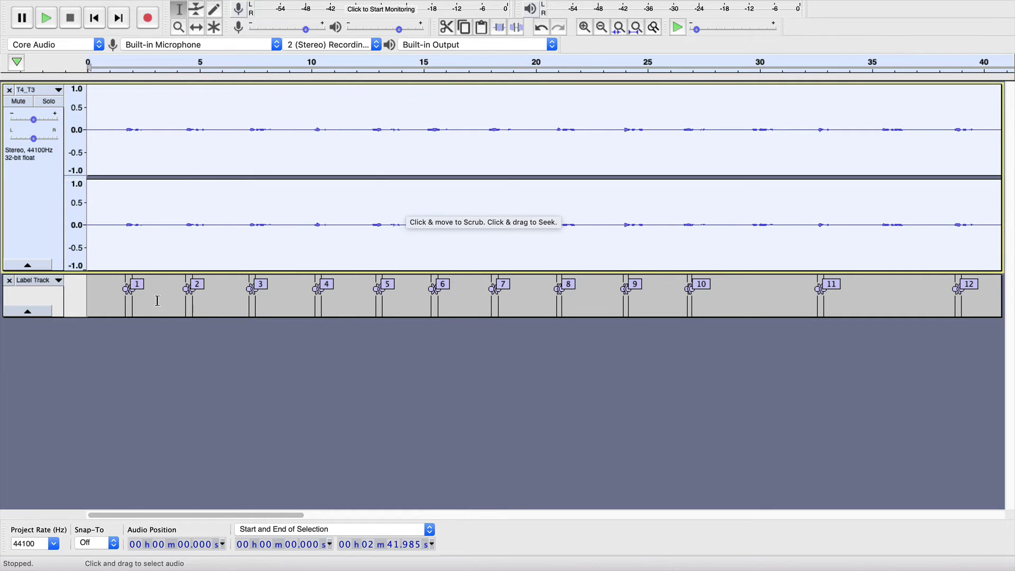
{"action": "key", "text": "super+1"}
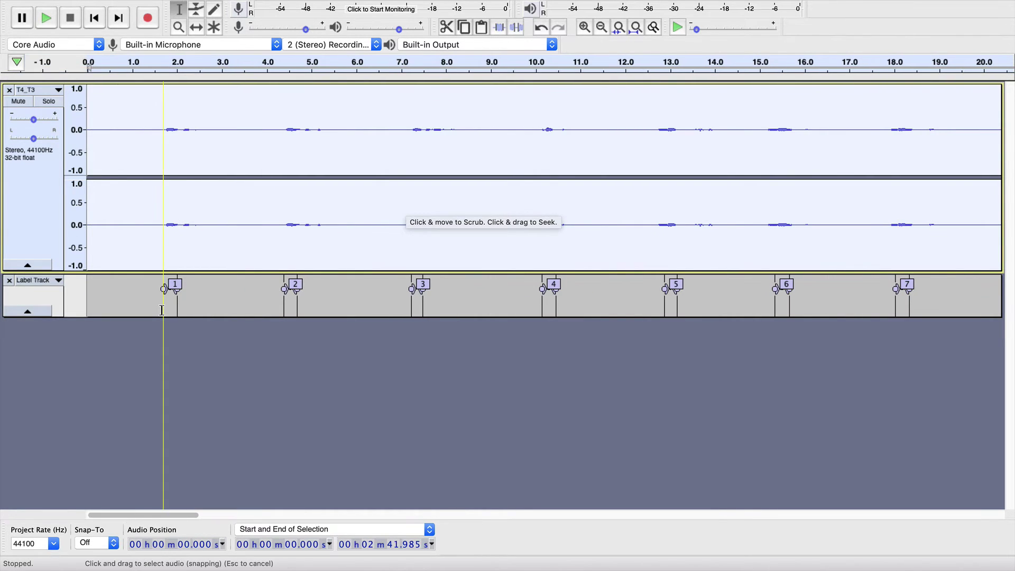
Step: Shift label 1 later, widen label 2 to 4.33–5.39 s, and extend label 3 to 8.35 s
{"action": "left_click", "coordinate": [175, 285]}
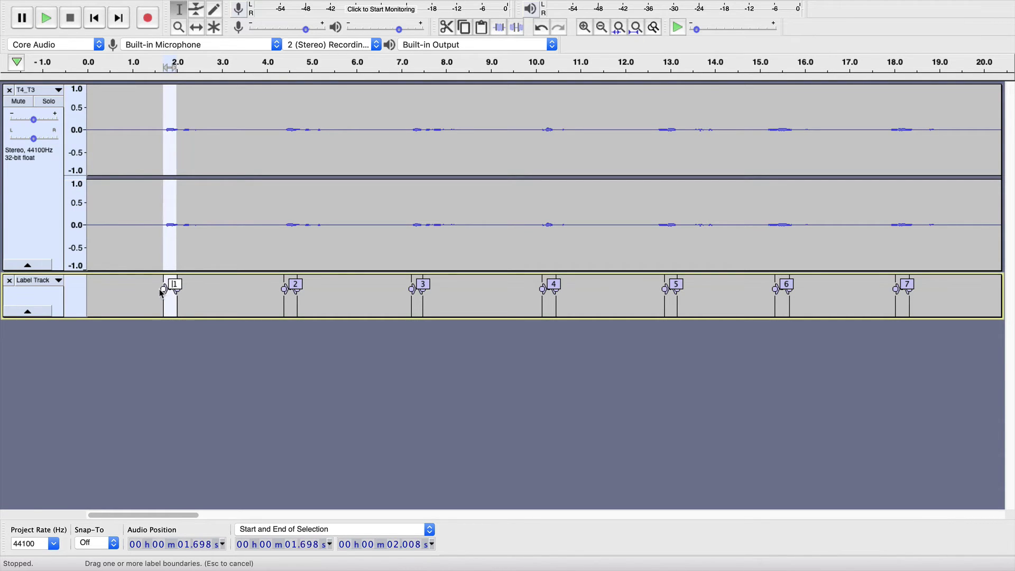
{"action": "left_click_drag", "start_coordinate": [161, 293], "coordinate": [197, 296]}
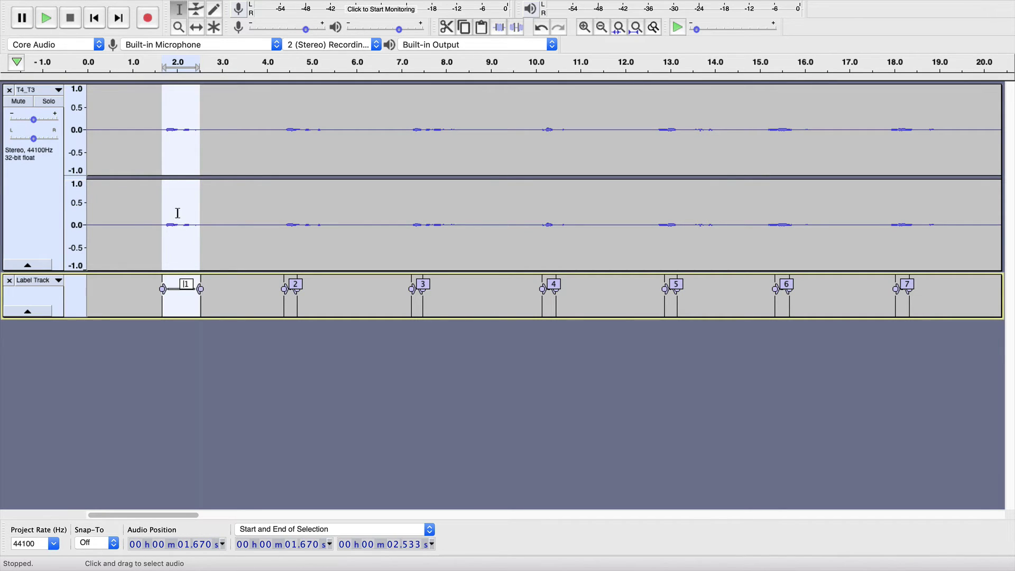
{"action": "left_click", "coordinate": [294, 295]}
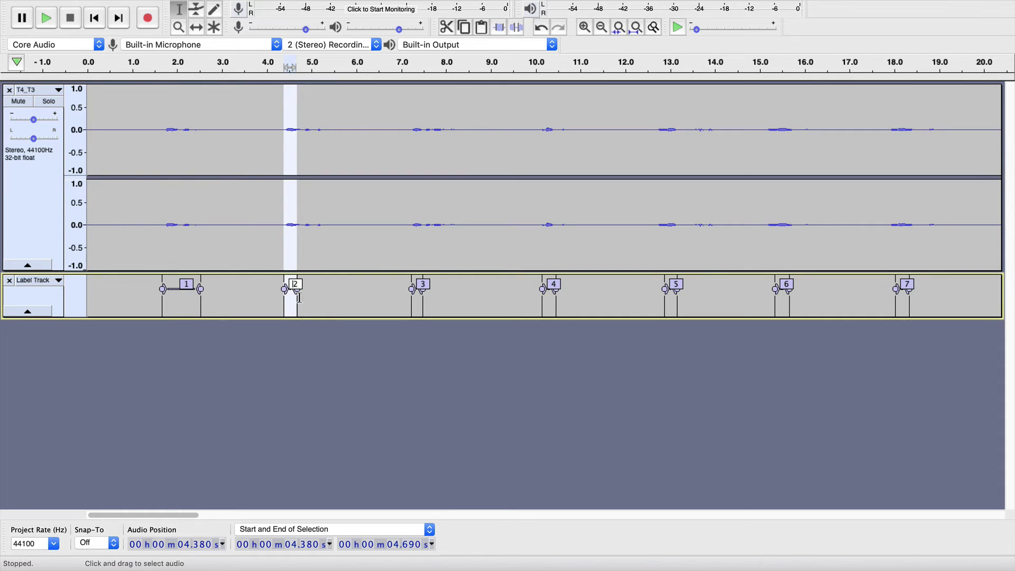
{"action": "mouse_move", "coordinate": [297, 294]}
{"action": "left_mouse_down"}
{"action": "mouse_move", "coordinate": [330, 296]}
{"action": "mouse_move", "coordinate": [282, 293]}
{"action": "left_mouse_up"}
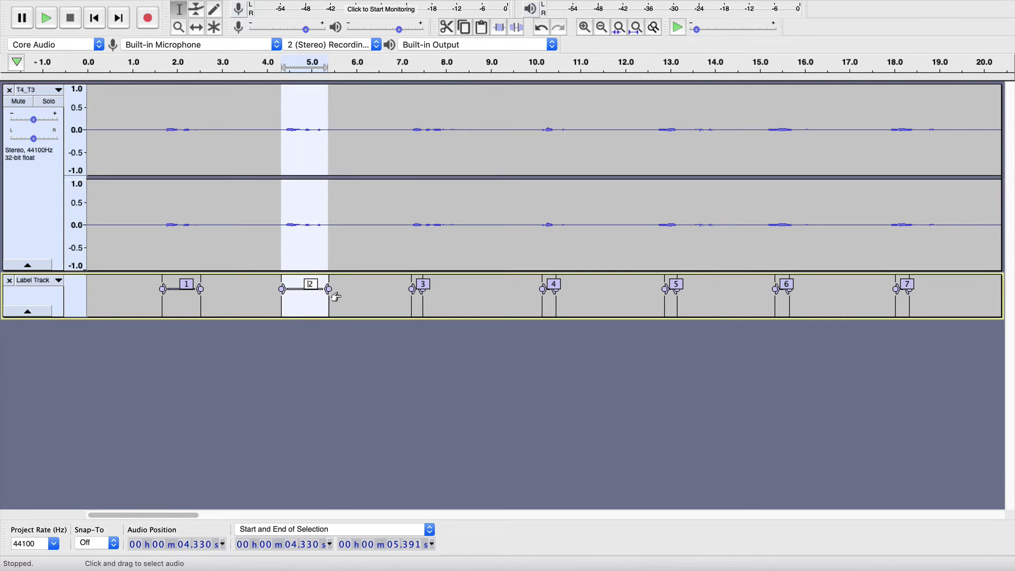
{"action": "left_click", "coordinate": [423, 288]}
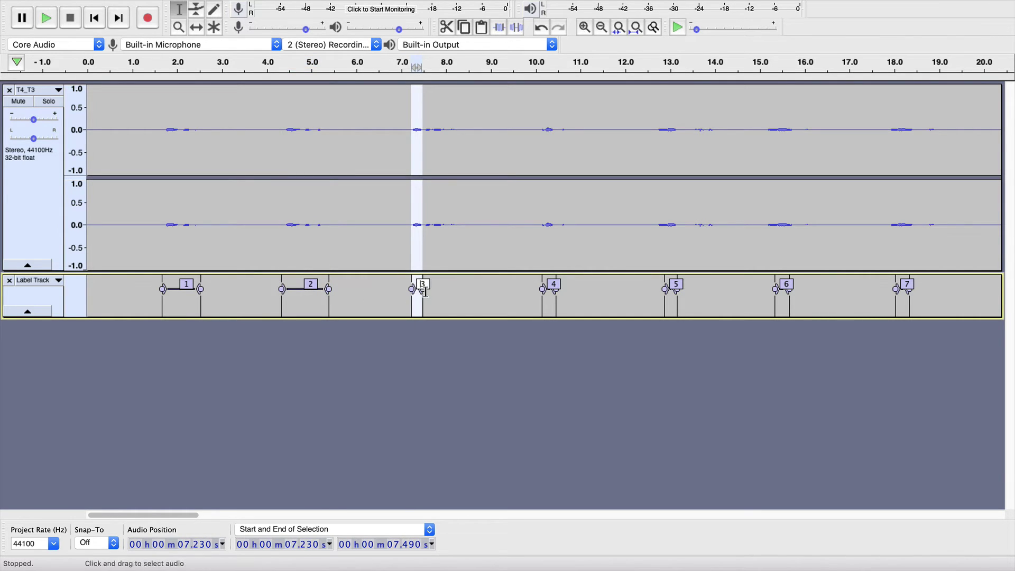
{"action": "left_click_drag", "start_coordinate": [423, 289], "coordinate": [462, 297]}
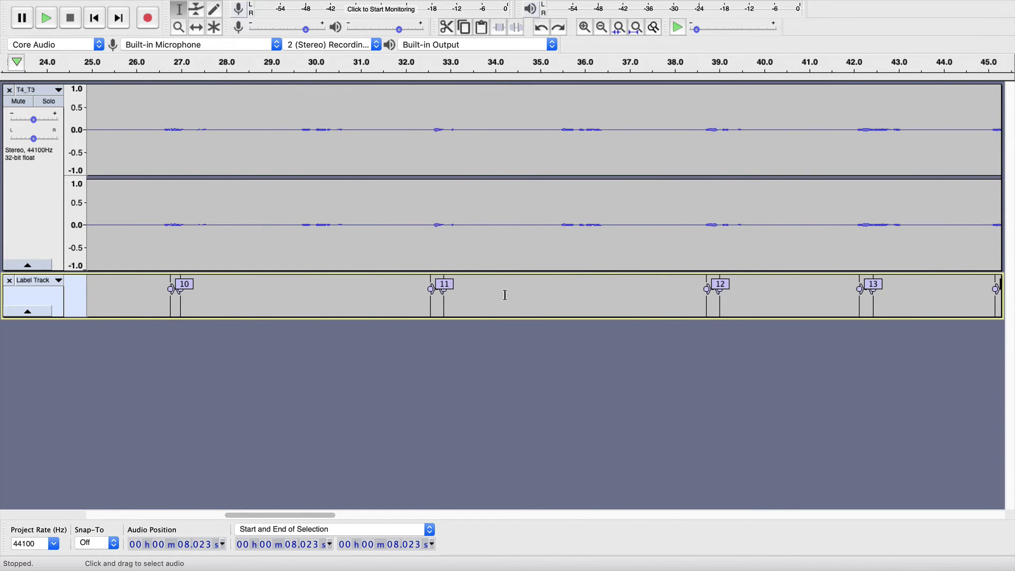
Step: Insert a blank label near 30.2 s and stretch it to about 29.66–30.76 s
{"action": "scroll", "coordinate": [504, 295], "scroll_direction": "left", "scroll_amount": 5}
{"action": "scroll", "coordinate": [505, 295], "scroll_direction": "right", "scroll_amount": 2}
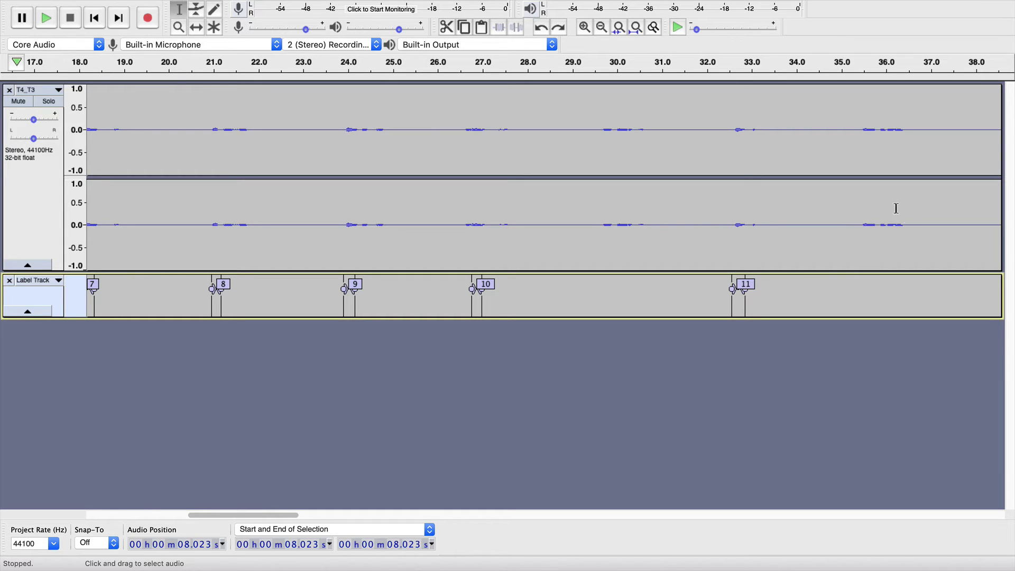
{"action": "left_click", "coordinate": [626, 297]}
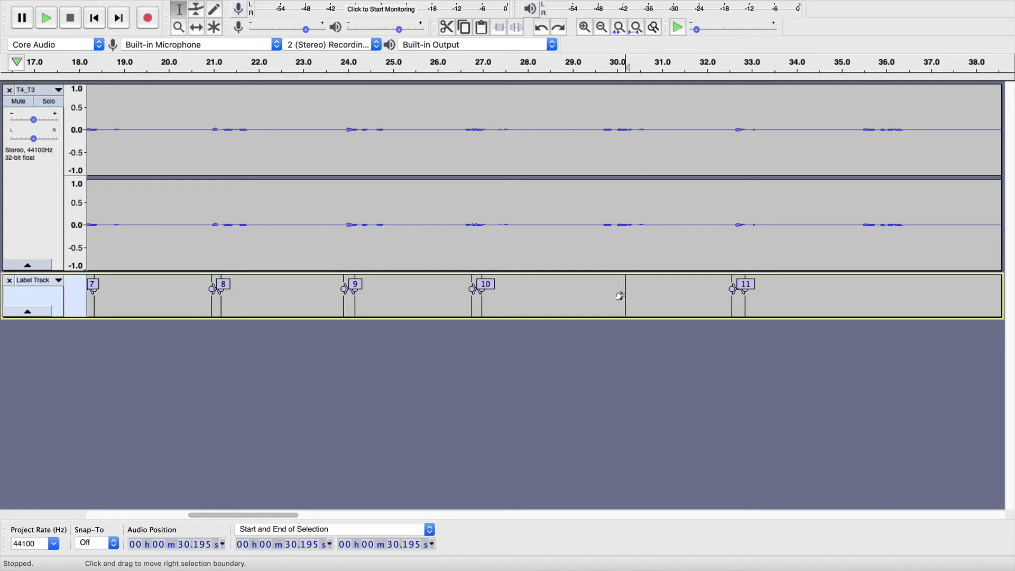
{"action": "left_click_drag", "start_coordinate": [626, 292], "coordinate": [630, 296]}
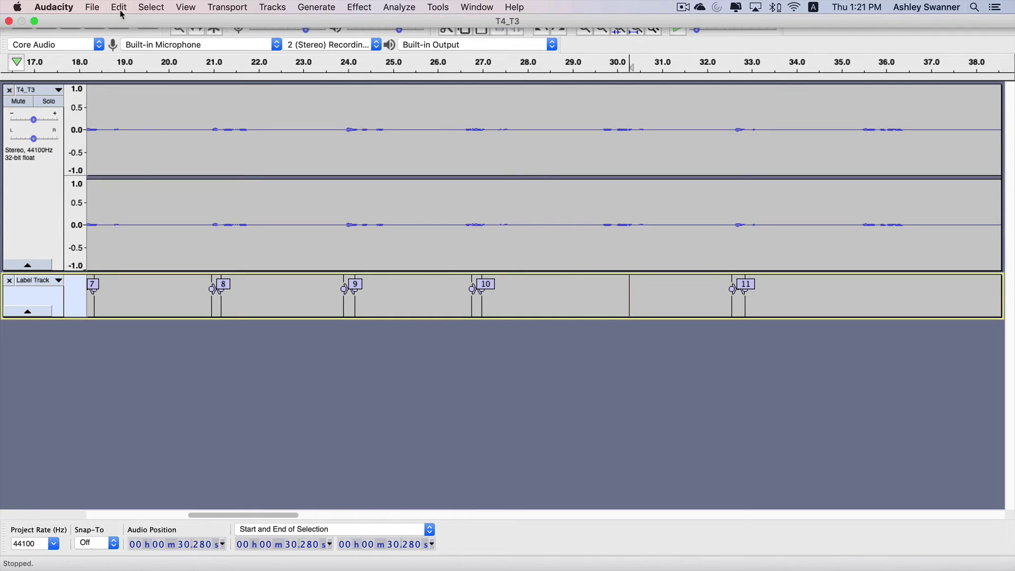
{"action": "left_click", "coordinate": [119, 7]}
{"action": "mouse_move", "coordinate": [131, 158]}
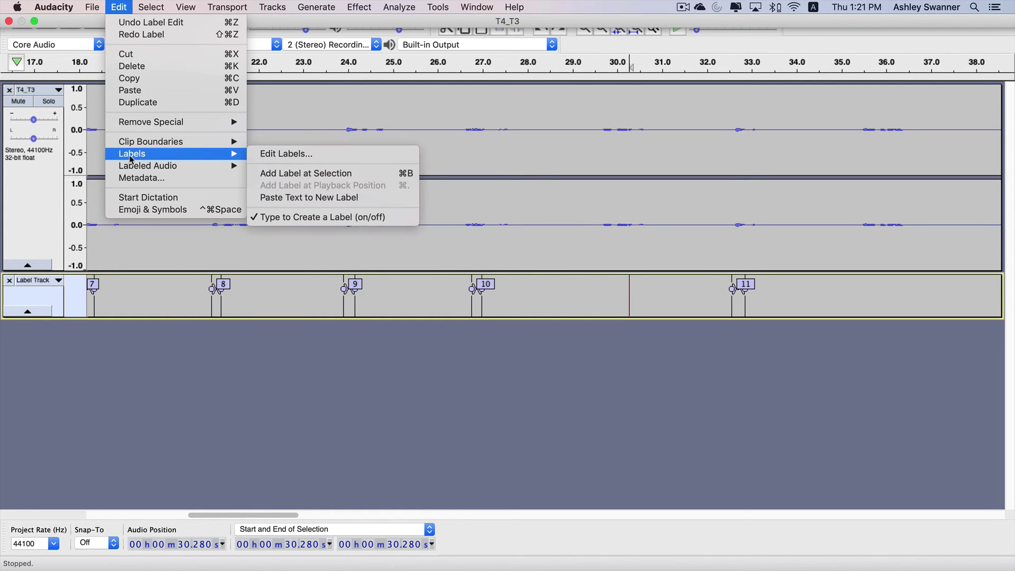
{"action": "left_click", "coordinate": [293, 173]}
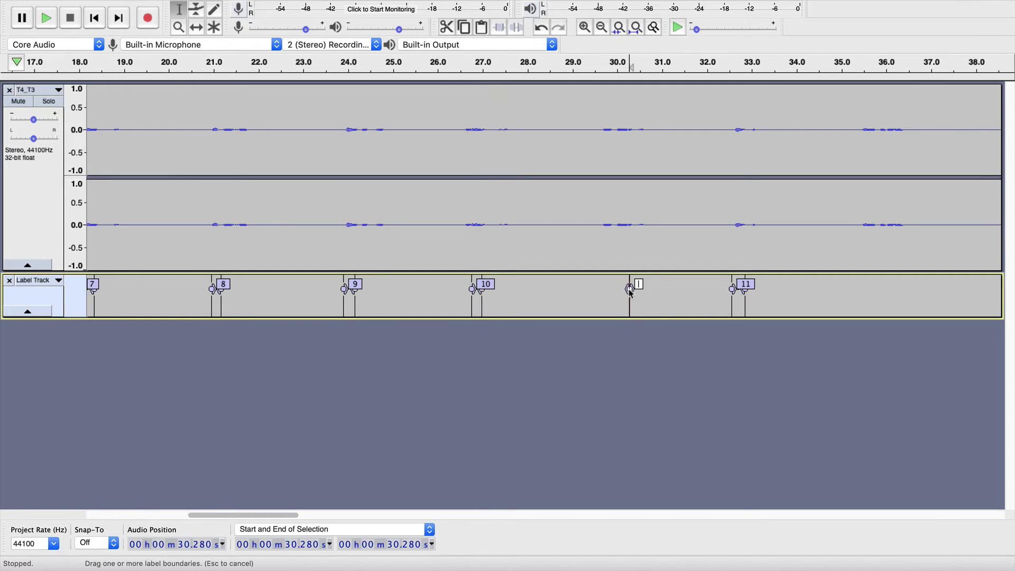
{"action": "left_click_drag", "start_coordinate": [619, 291], "coordinate": [651, 290]}
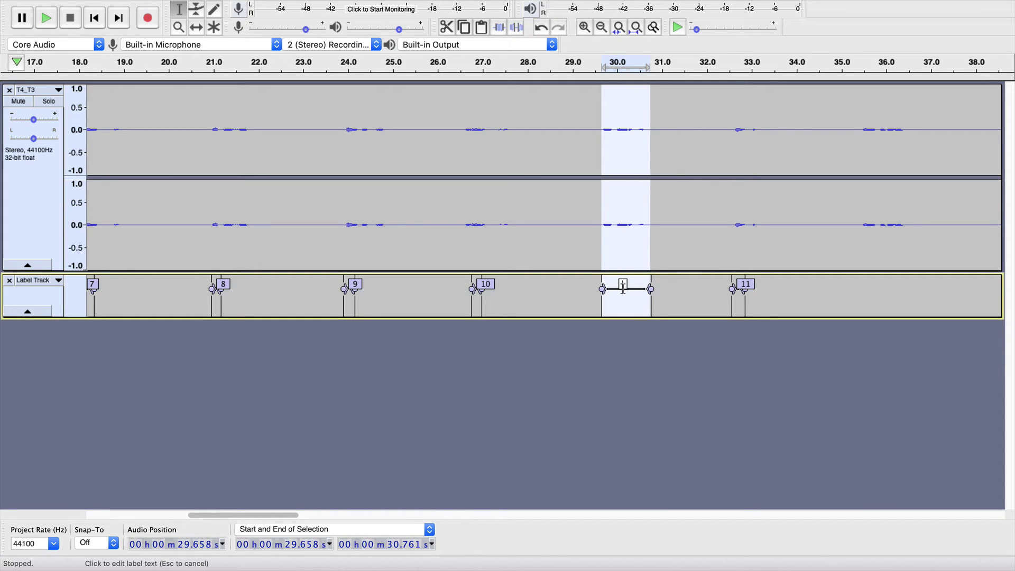
Step: Name the inserted label '10a', correcting the mistyped entries along the way
{"action": "type", "text": "10a"}
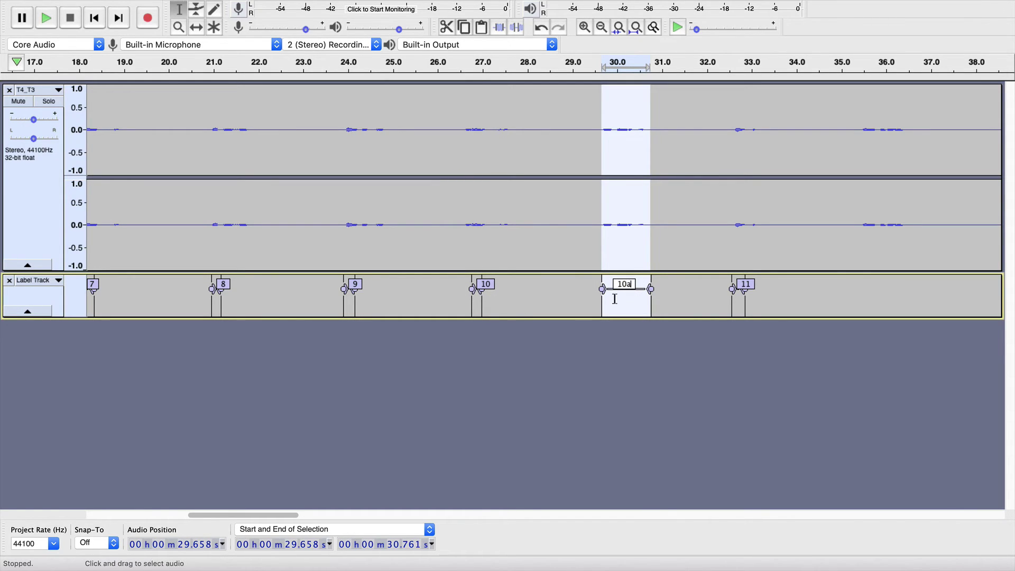
{"action": "key", "text": "BackSpace"}
{"action": "key", "text": "BackSpace"}
{"action": "key", "text": "BackSpace"}
{"action": "type", "text": "custom"}
{"action": "key", "text": "BackSpace"}
{"action": "key", "text": "BackSpace"}
{"action": "key", "text": "BackSpace"}
{"action": "key", "text": "BackSpace"}
{"action": "key", "text": "BackSpace"}
{"action": "key", "text": "BackSpace"}
{"action": "type", "text": "10a"}
{"action": "scroll", "coordinate": [741, 297], "scroll_direction": "right", "scroll_amount": 5}
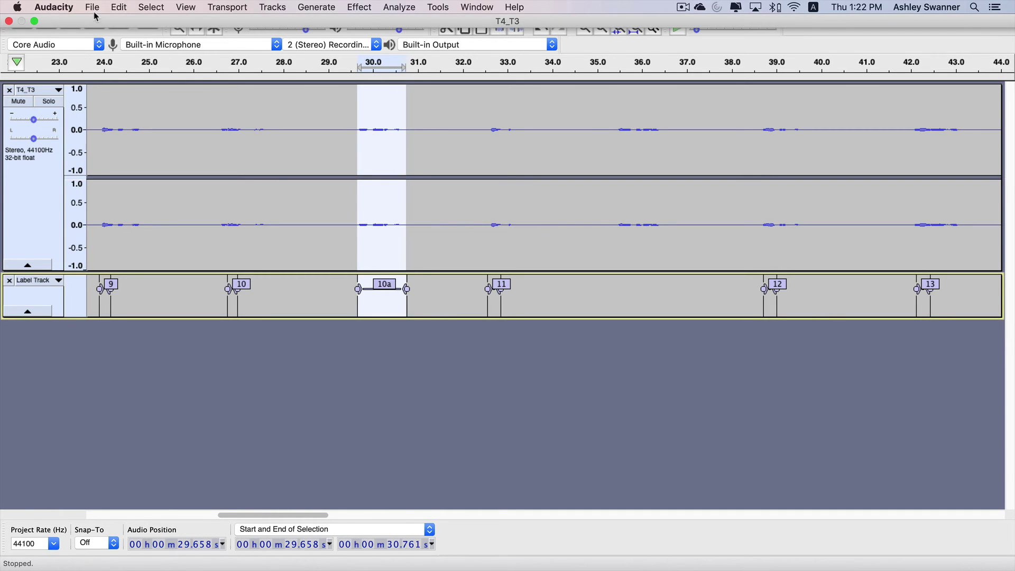
Step: Bring up Export Multiple, set to MP3 files split by labels with prefix T4_T3
{"action": "left_click", "coordinate": [94, 7]}
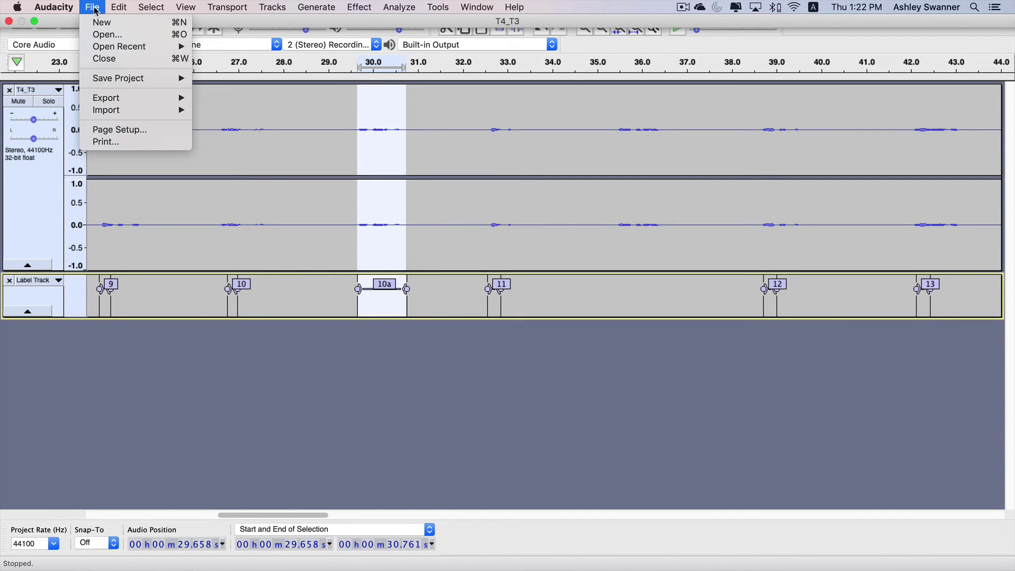
{"action": "mouse_move", "coordinate": [117, 103]}
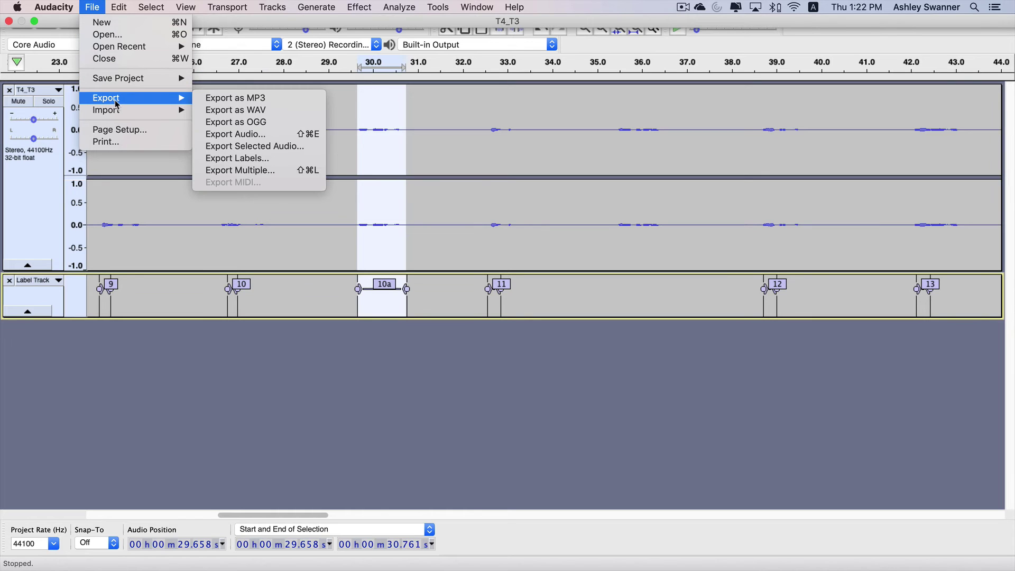
{"action": "left_click", "coordinate": [239, 170]}
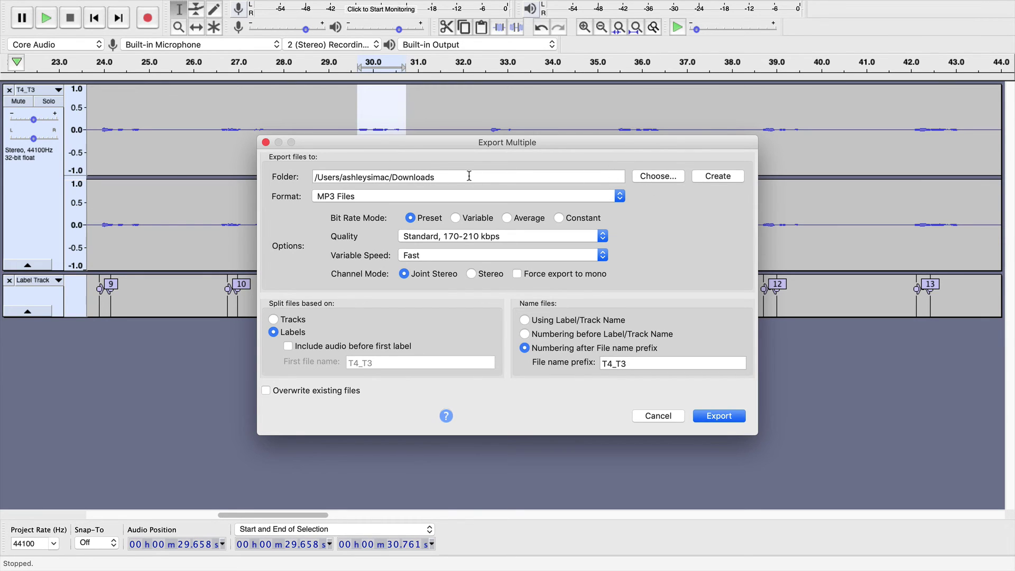
{"action": "left_click", "coordinate": [656, 177]}
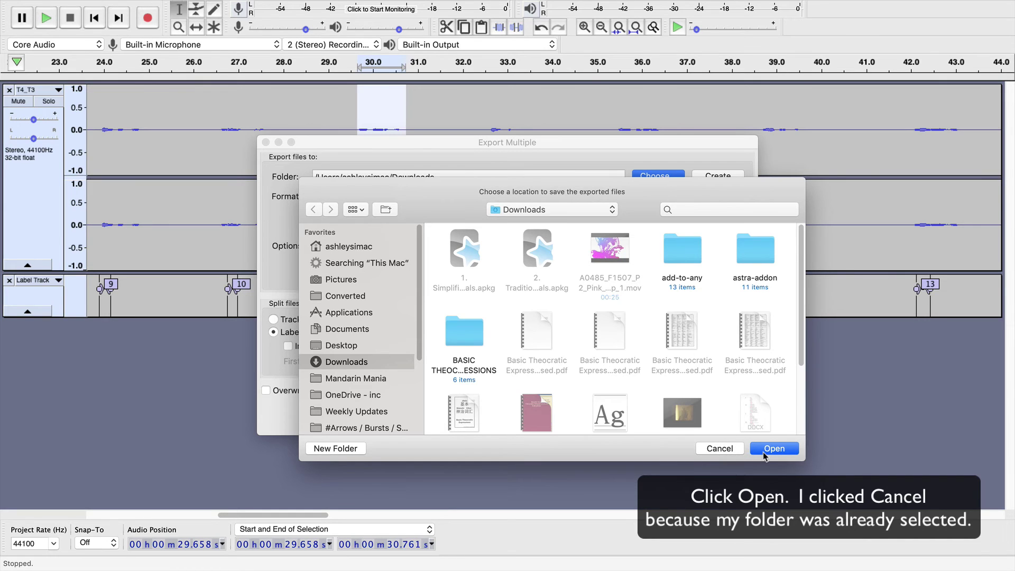
{"action": "left_click", "coordinate": [736, 449]}
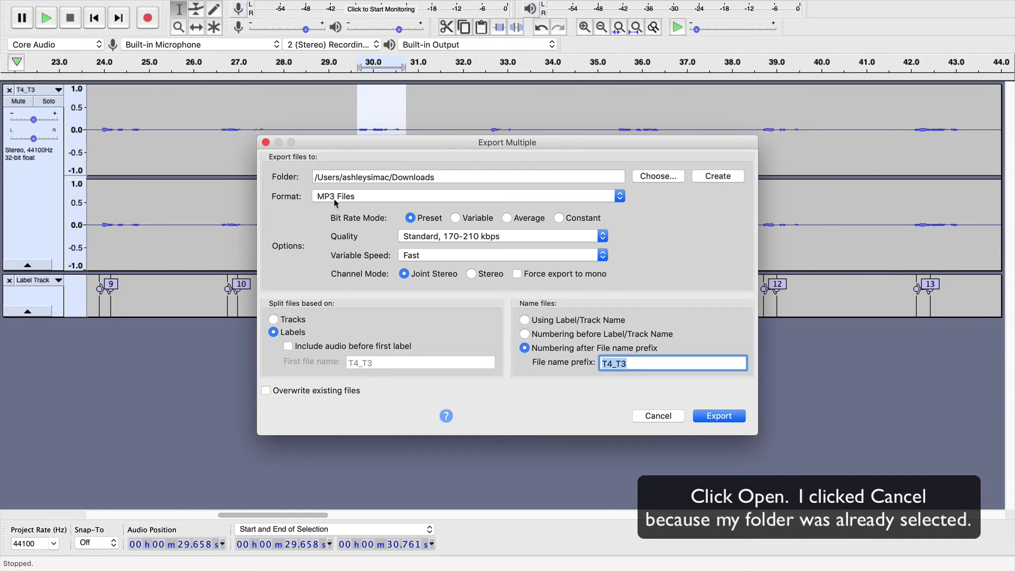
{"action": "left_click", "coordinate": [368, 199]}
{"action": "left_click", "coordinate": [367, 197]}
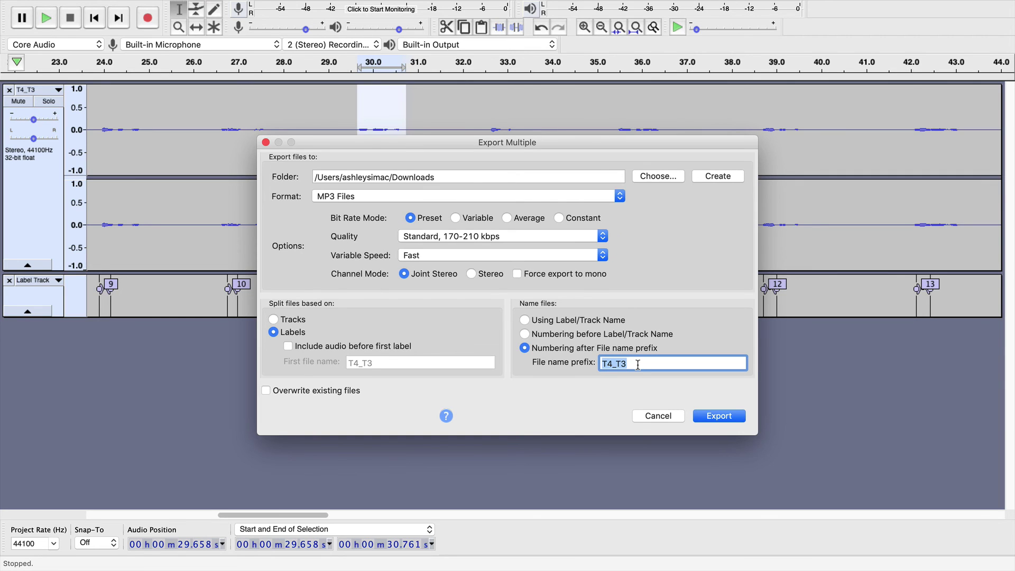
Step: Replace the file name prefix T4_T3 with 'Chapter 10'
{"action": "left_click_drag", "start_coordinate": [639, 365], "coordinate": [610, 369]}
{"action": "type", "text": "Chapter 10"}
Step: Export 48 MP3 files, Chapter 10-01.mp3 onward, to Downloads and dismiss the results
{"action": "left_click", "coordinate": [722, 417]}
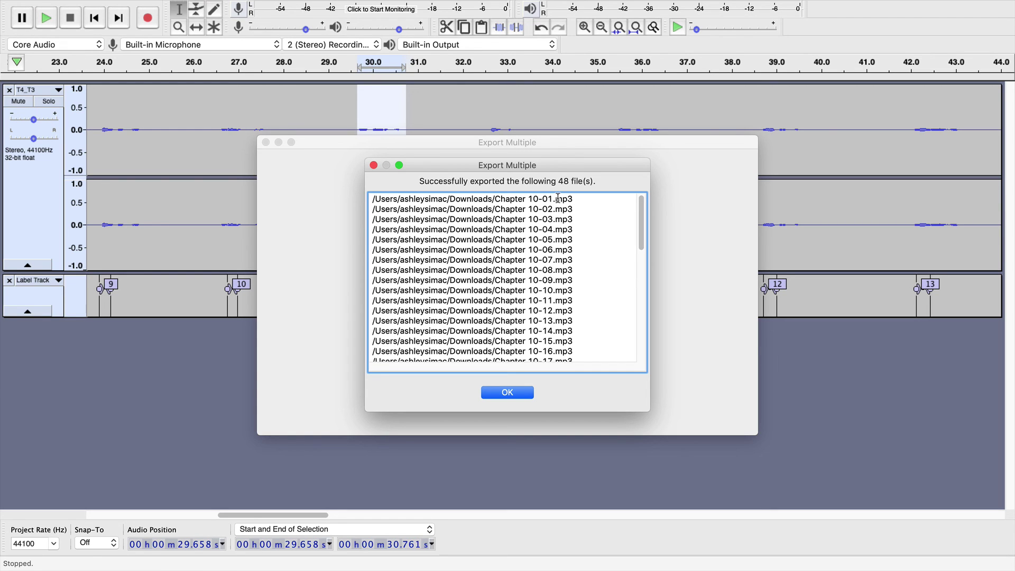
{"action": "left_click", "coordinate": [517, 392]}
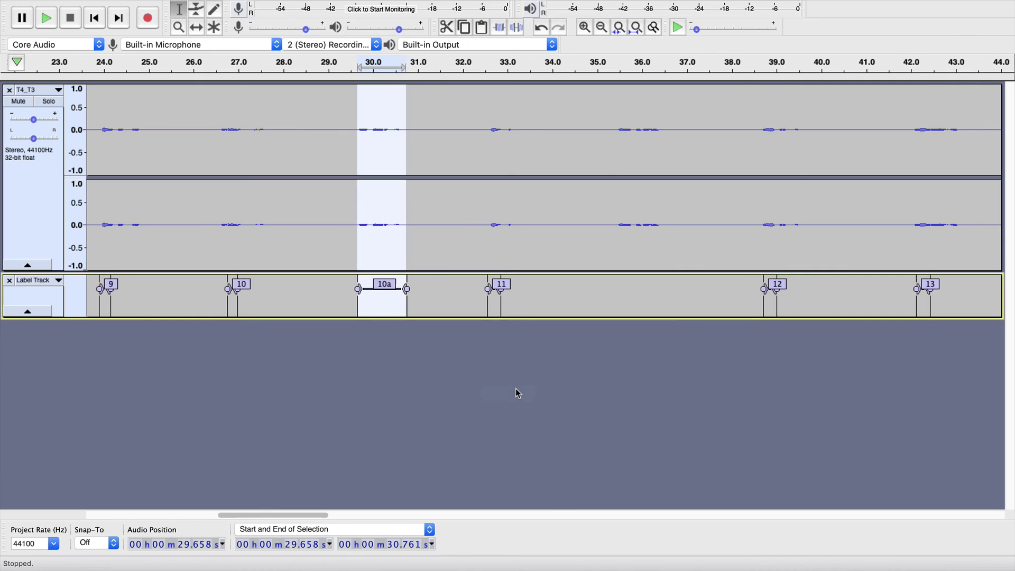